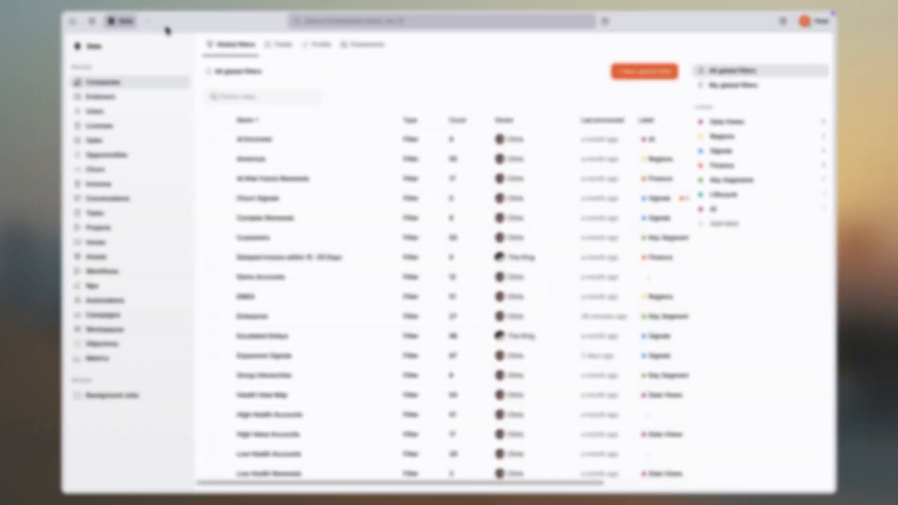
- Open the data section and examine the company global filters labelled Finance before returning to all global filters
{"action": "left_click", "coordinate": [150, 23]}
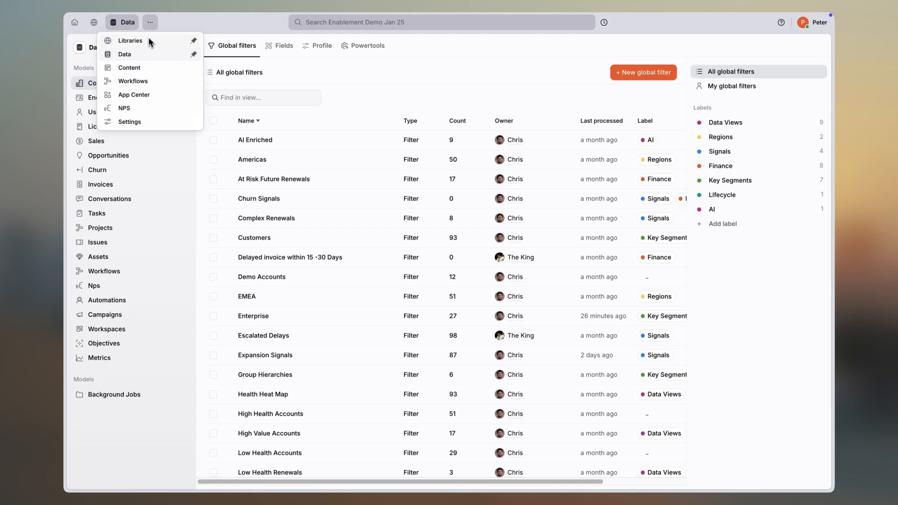
{"action": "left_click", "coordinate": [147, 54]}
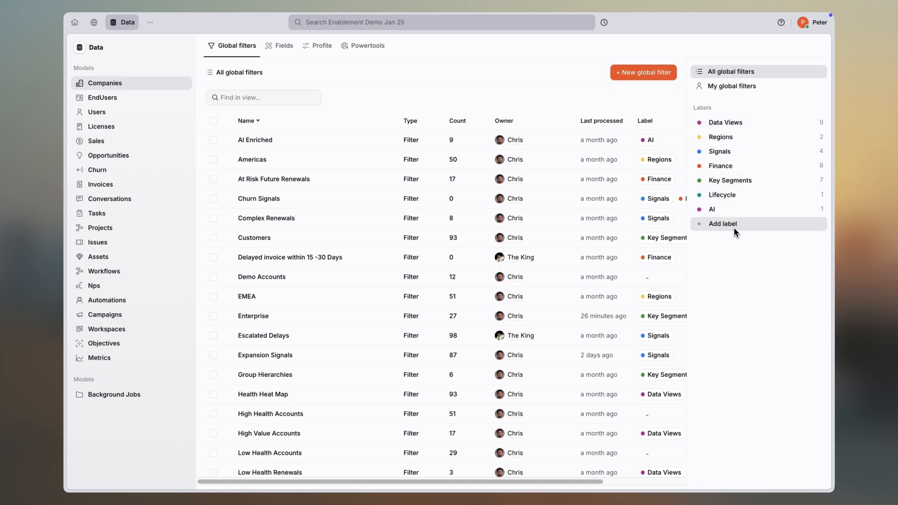
{"action": "left_click", "coordinate": [731, 167]}
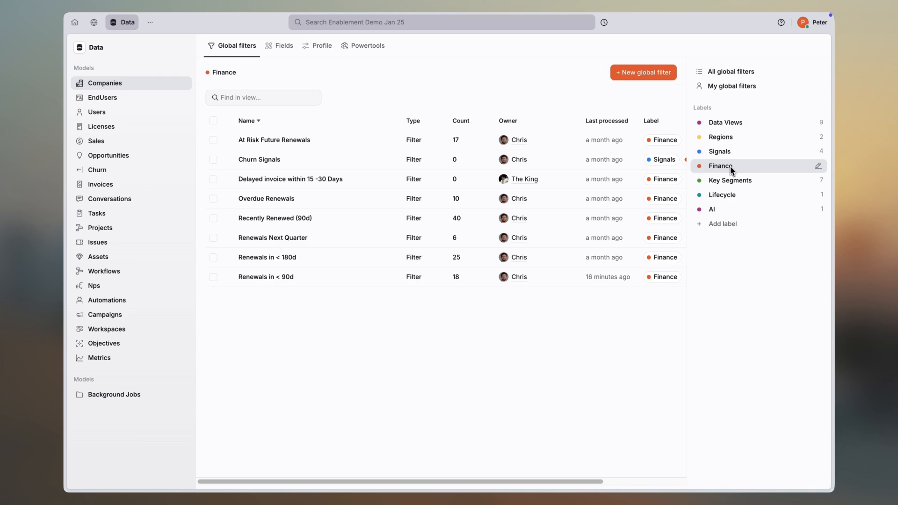
{"action": "left_click", "coordinate": [731, 71]}
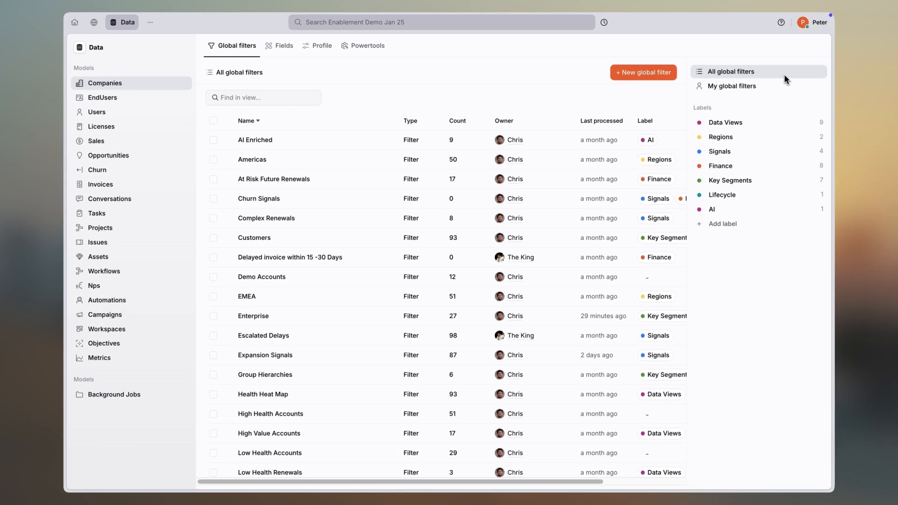
- Start a new company global filter titled "MM Conversion Optimiser" with type Filter and conditions set to Match all
{"action": "left_click", "coordinate": [651, 74]}
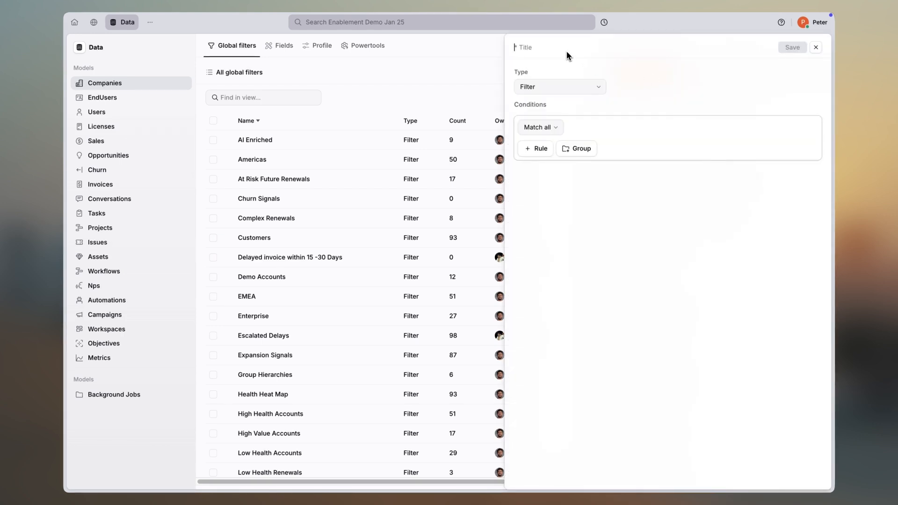
{"action": "type", "text": "MM Conversion Optimiser"}
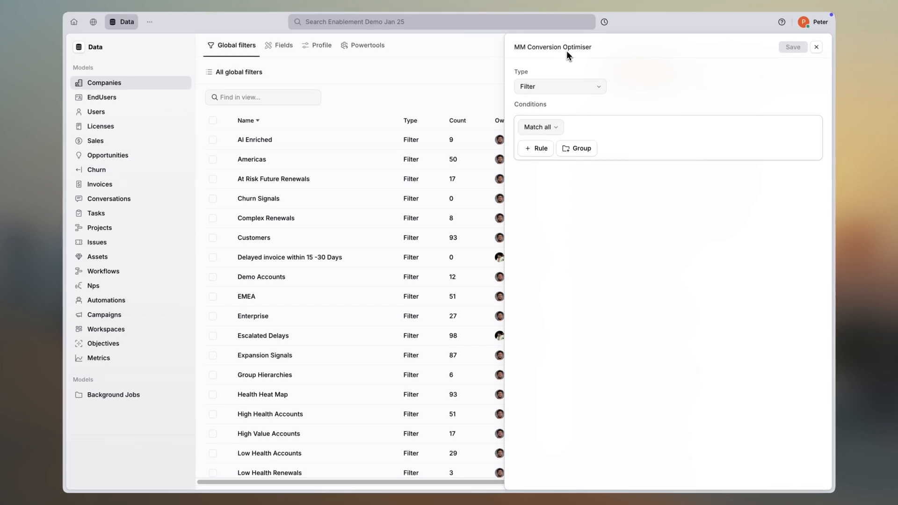
{"action": "left_click", "coordinate": [566, 87]}
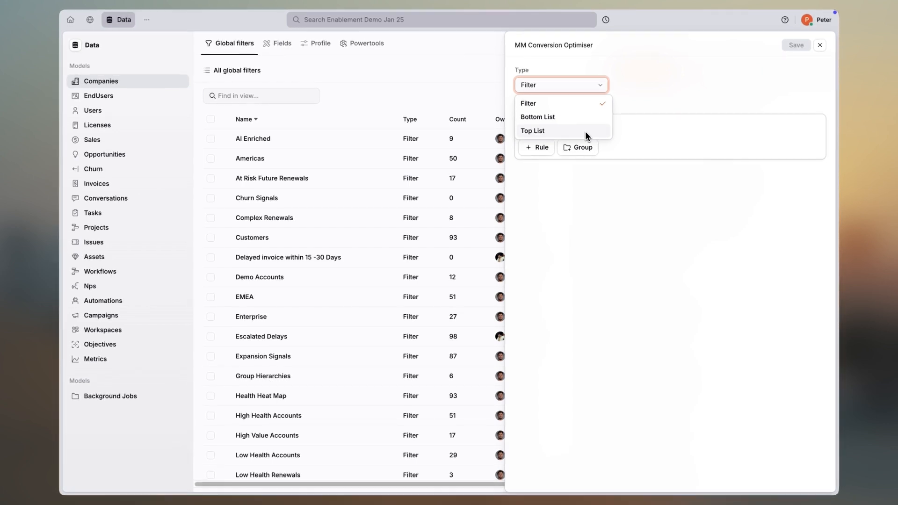
{"action": "left_click", "coordinate": [585, 105]}
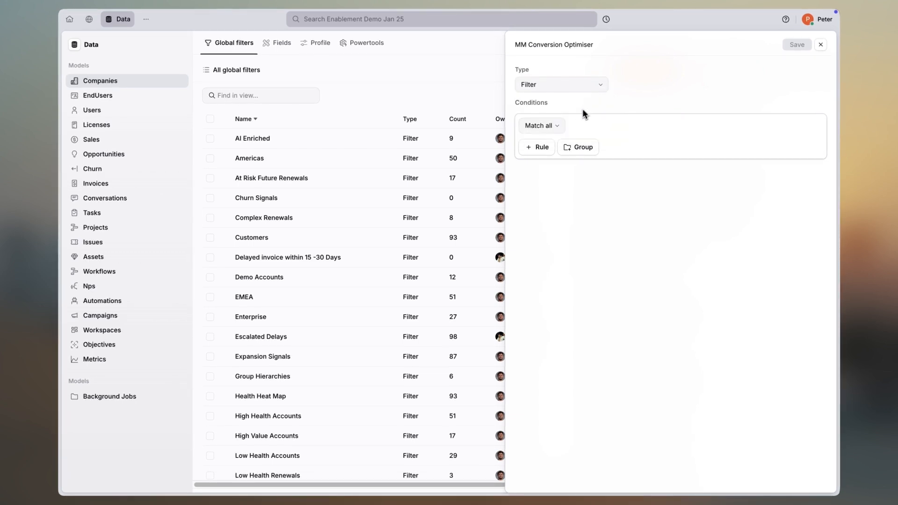
{"action": "left_click", "coordinate": [562, 125]}
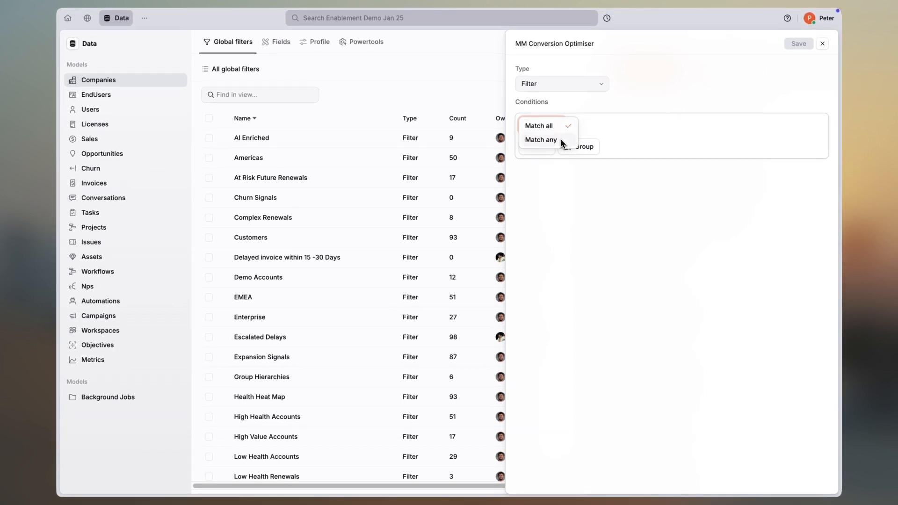
{"action": "left_click", "coordinate": [558, 126]}
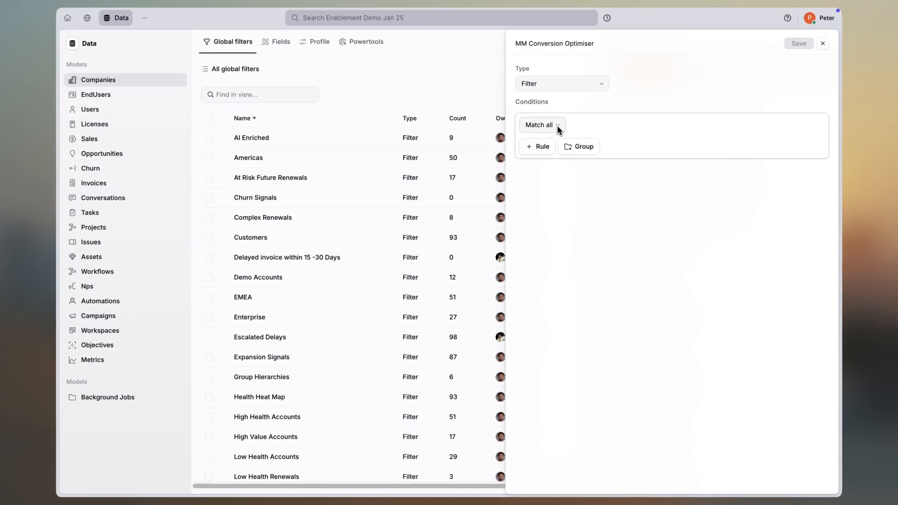
{"action": "left_click", "coordinate": [548, 150]}
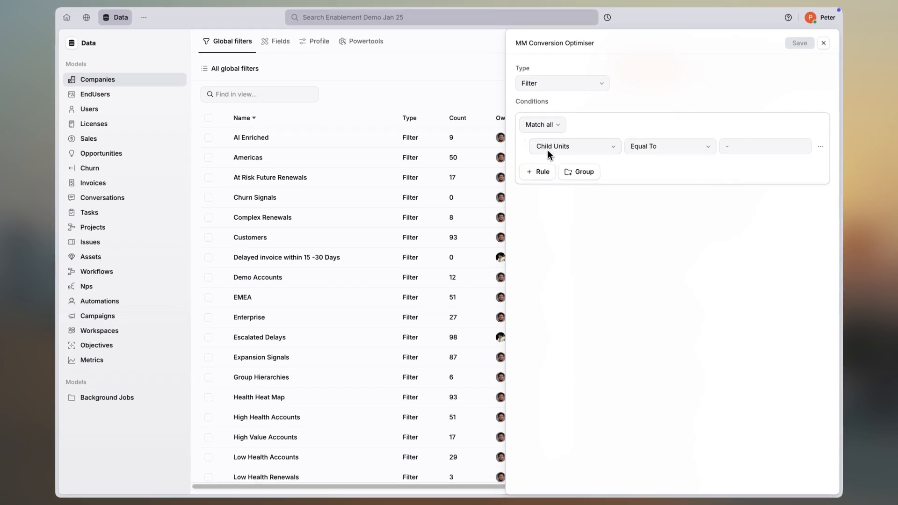
{"action": "left_click", "coordinate": [822, 147]}
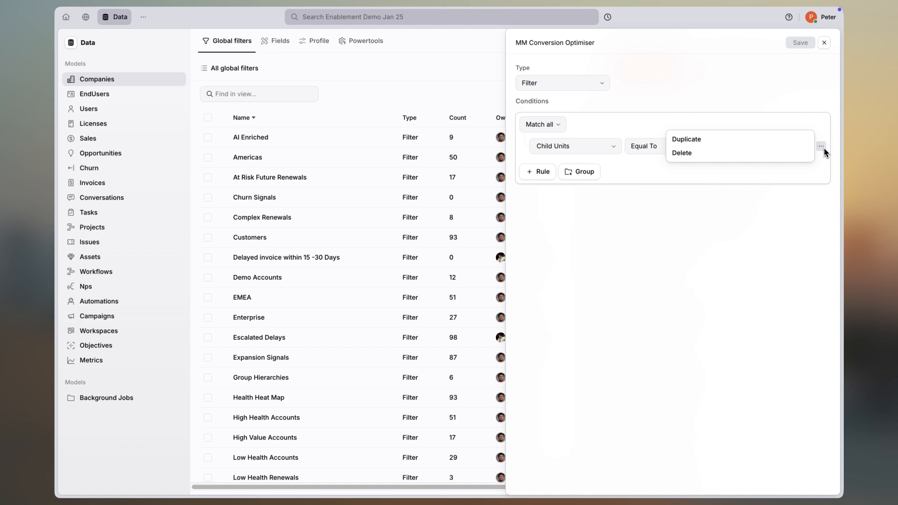
{"action": "left_click", "coordinate": [788, 153]}
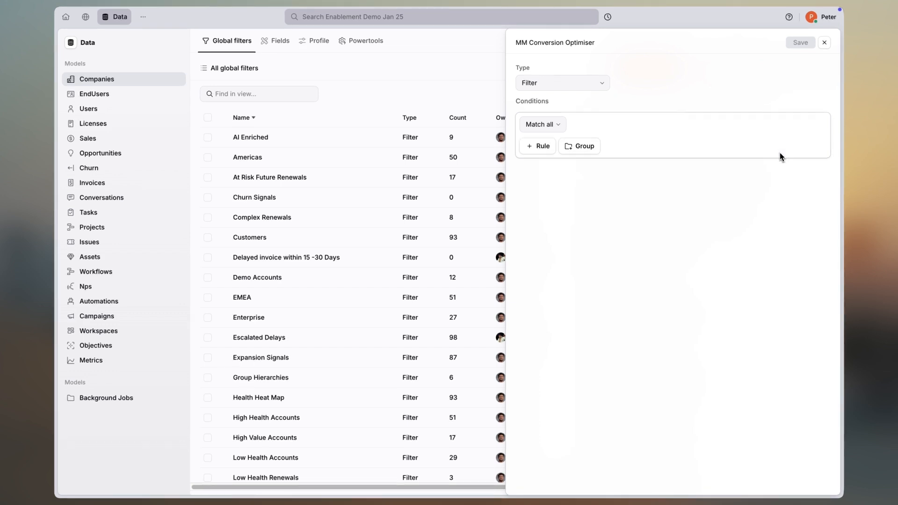
{"action": "left_click", "coordinate": [585, 151]}
{"action": "left_click", "coordinate": [579, 152]}
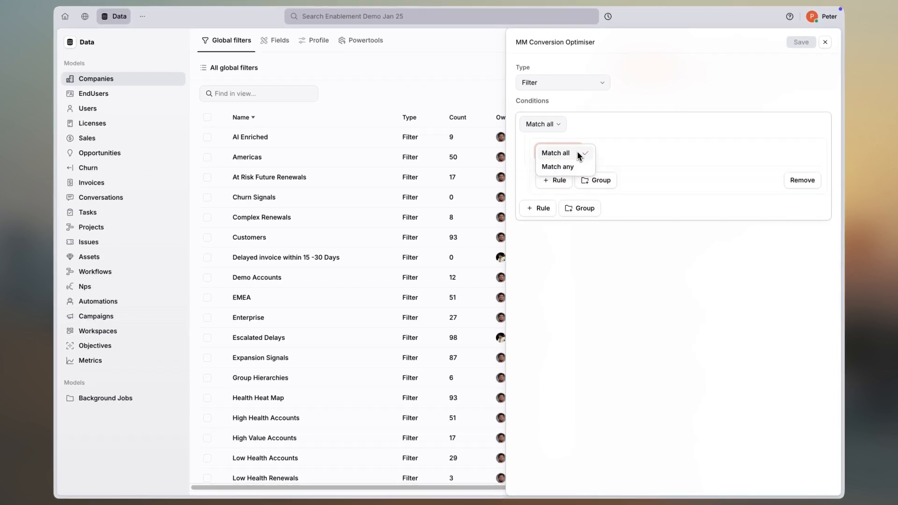
{"action": "left_click", "coordinate": [578, 151]}
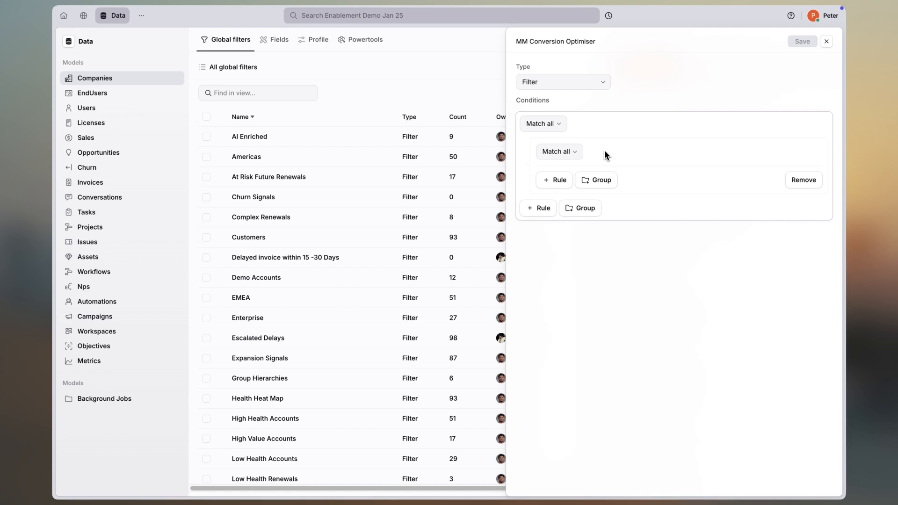
{"action": "left_click", "coordinate": [801, 181]}
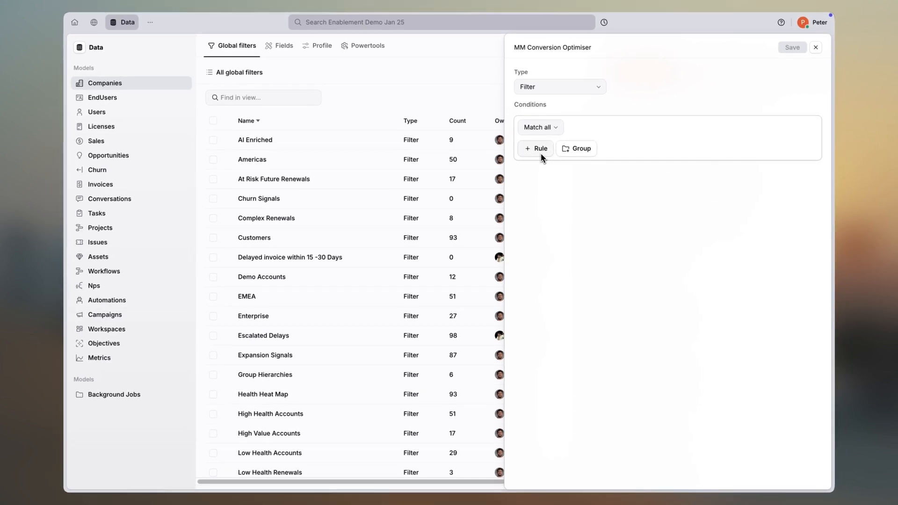
- Add a rule to the new filter requiring Customer Tier to be Equal To Mid-Market
{"action": "left_click", "coordinate": [540, 152]}
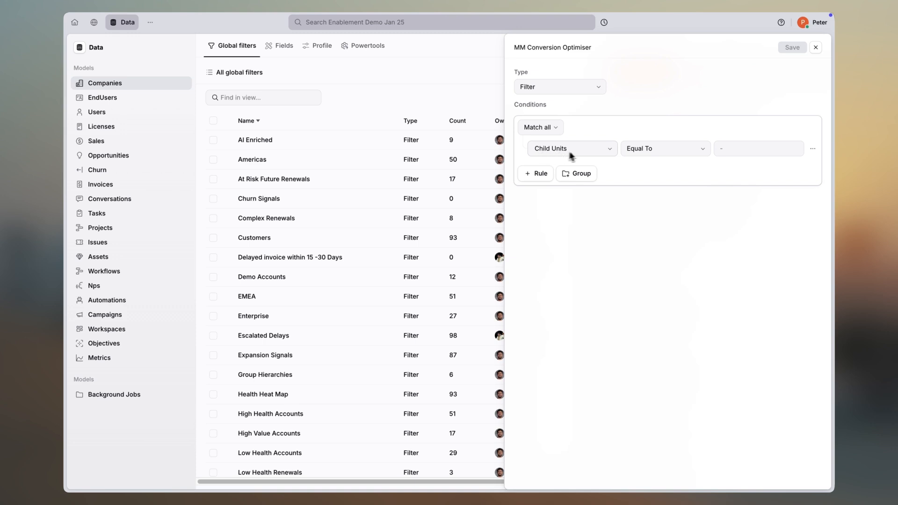
{"action": "left_click", "coordinate": [586, 150]}
{"action": "type", "text": "tie"}
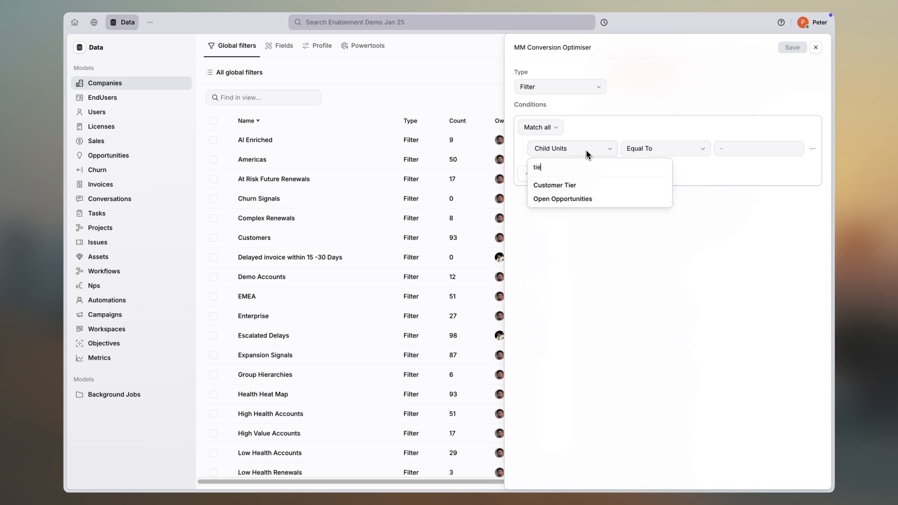
{"action": "left_click", "coordinate": [588, 186]}
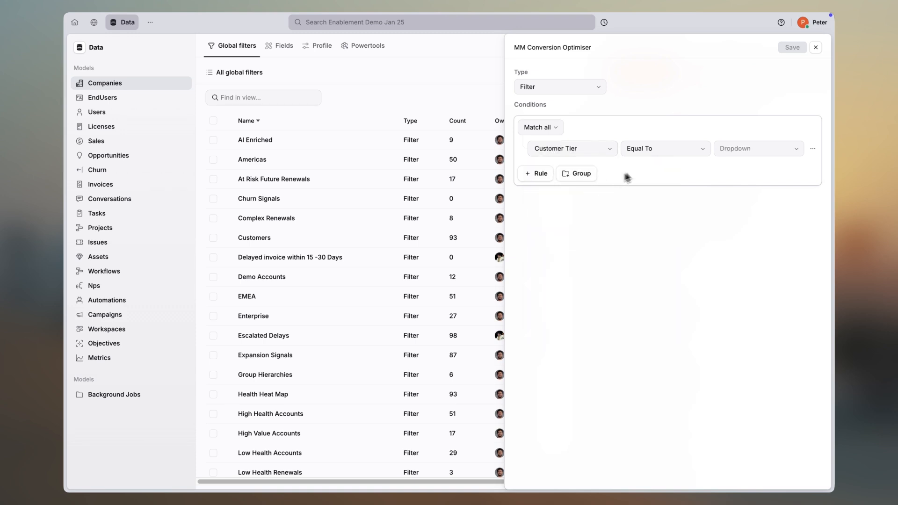
{"action": "left_click", "coordinate": [734, 150]}
{"action": "left_click", "coordinate": [736, 196]}
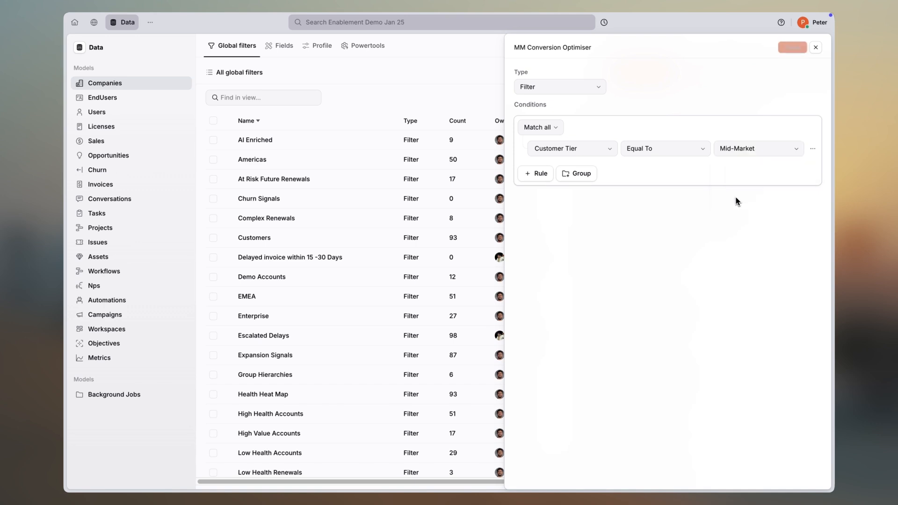
- Add a second rule requiring Products to Contain "Conversion Optimiser" and save the global filter
{"action": "left_click", "coordinate": [537, 173]}
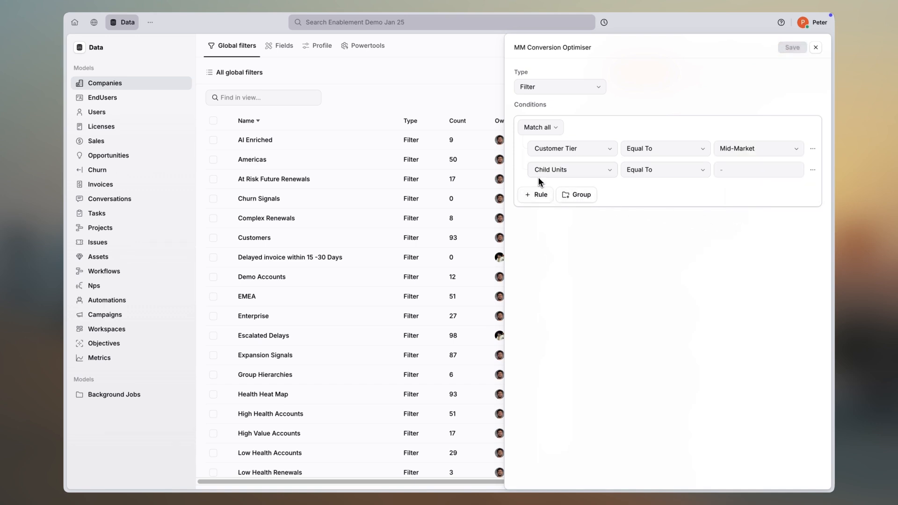
{"action": "left_click", "coordinate": [549, 173]}
{"action": "type", "text": "pro"}
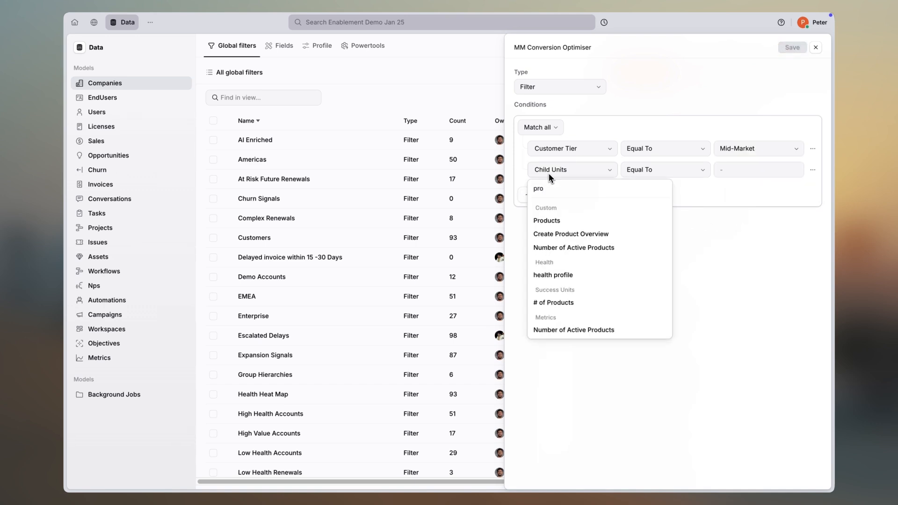
{"action": "left_click", "coordinate": [557, 220]}
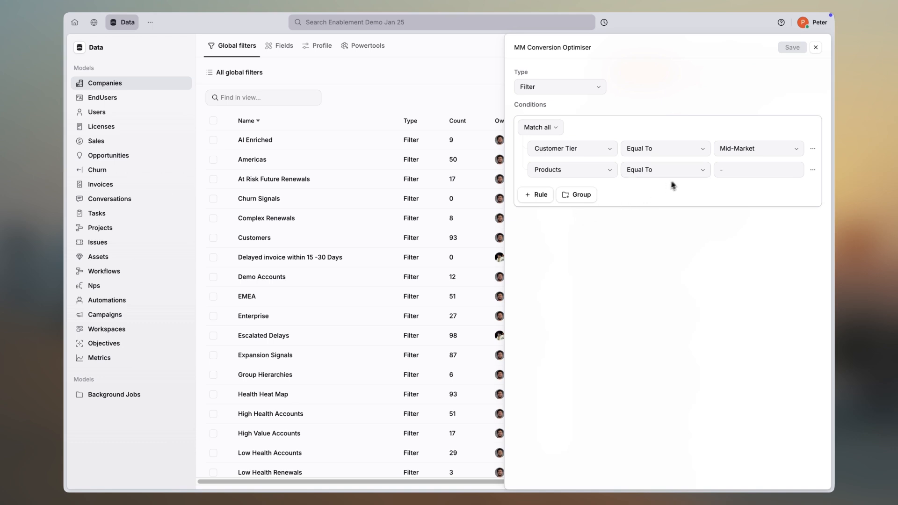
{"action": "left_click", "coordinate": [686, 172]}
{"action": "left_click", "coordinate": [681, 196]}
{"action": "left_click", "coordinate": [746, 178]}
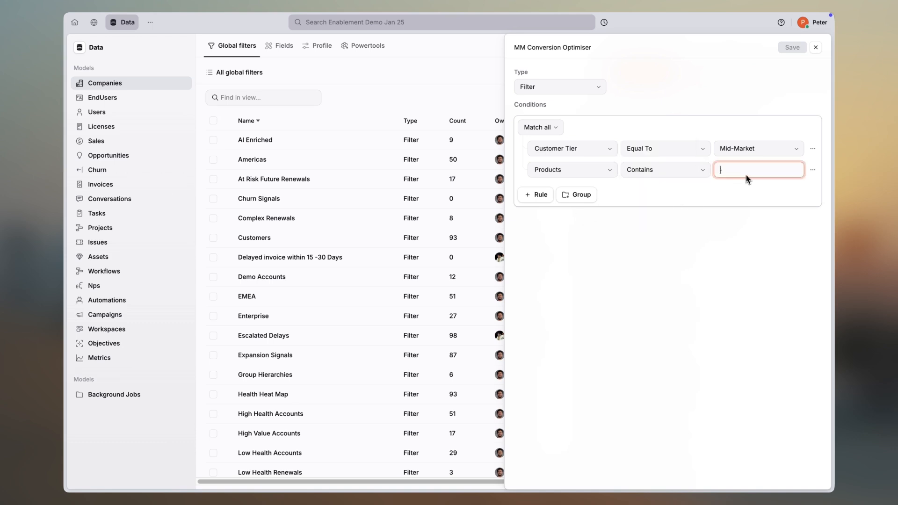
{"action": "type", "text": "Conversion Optimiser"}
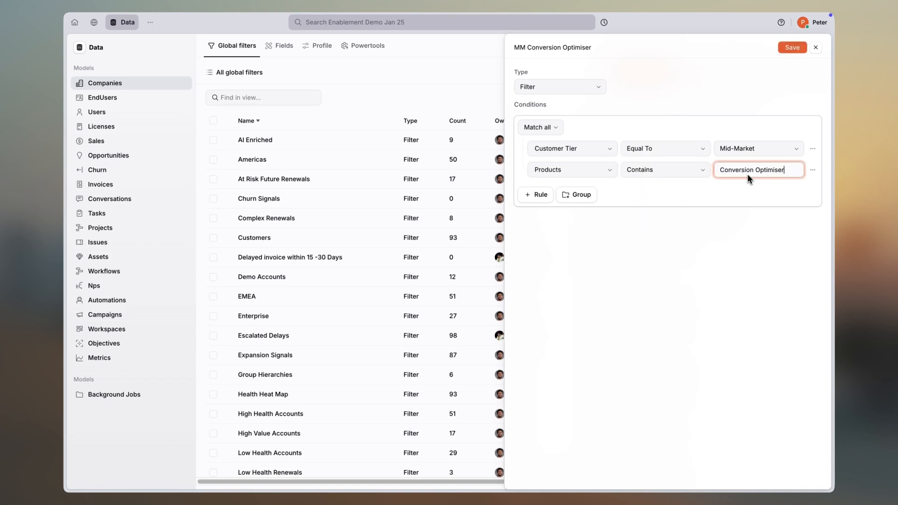
{"action": "left_click", "coordinate": [770, 94]}
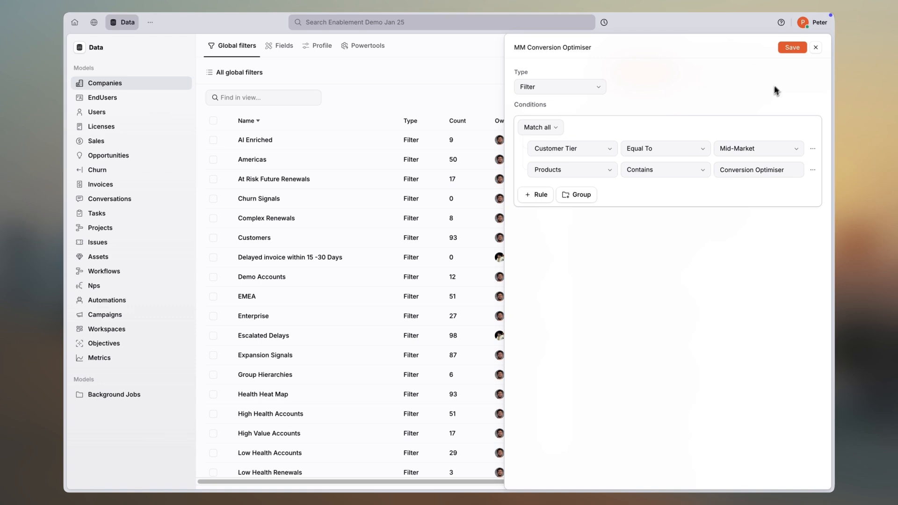
{"action": "left_click", "coordinate": [793, 49]}
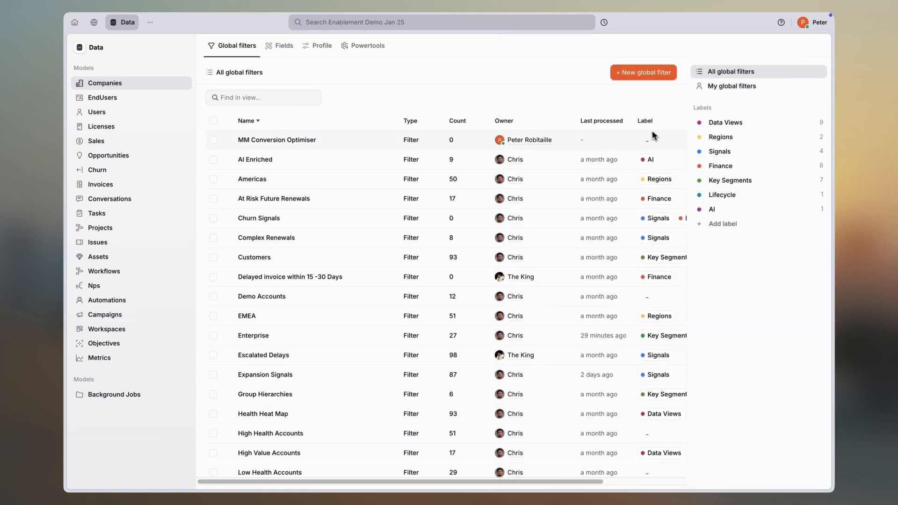
- Assign the Key Segments label to the MM Conversion Optimiser global filter in the list
{"action": "left_click", "coordinate": [648, 140]}
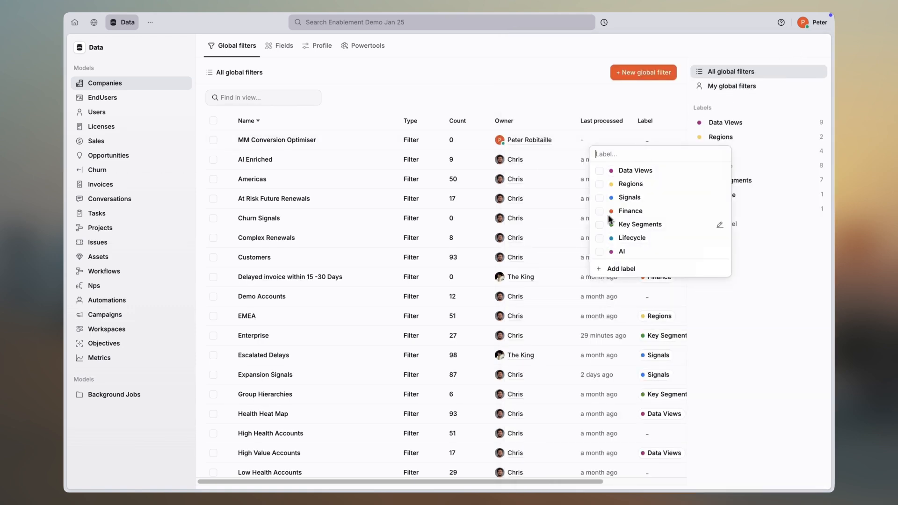
{"action": "left_click", "coordinate": [601, 224]}
{"action": "left_click", "coordinate": [590, 108]}
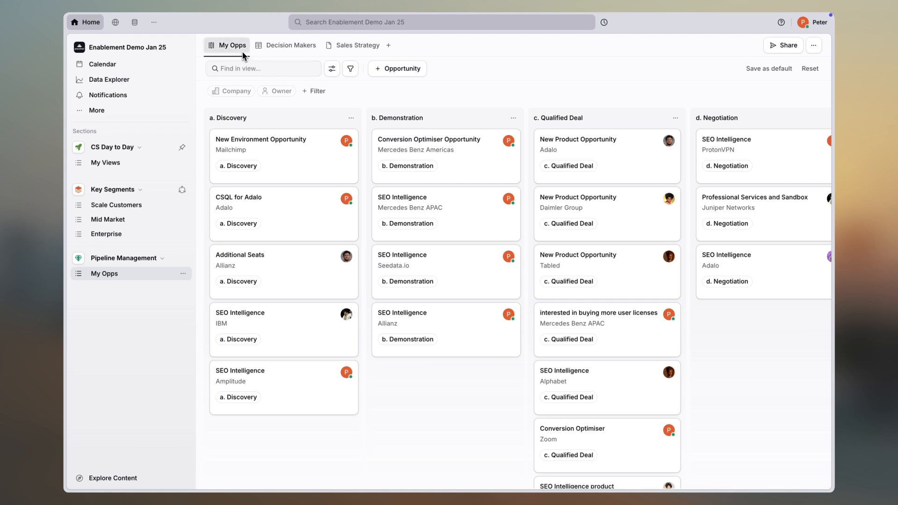
- Apply the Large Opps global filter to the My Opps opportunity board
{"action": "left_click", "coordinate": [315, 96]}
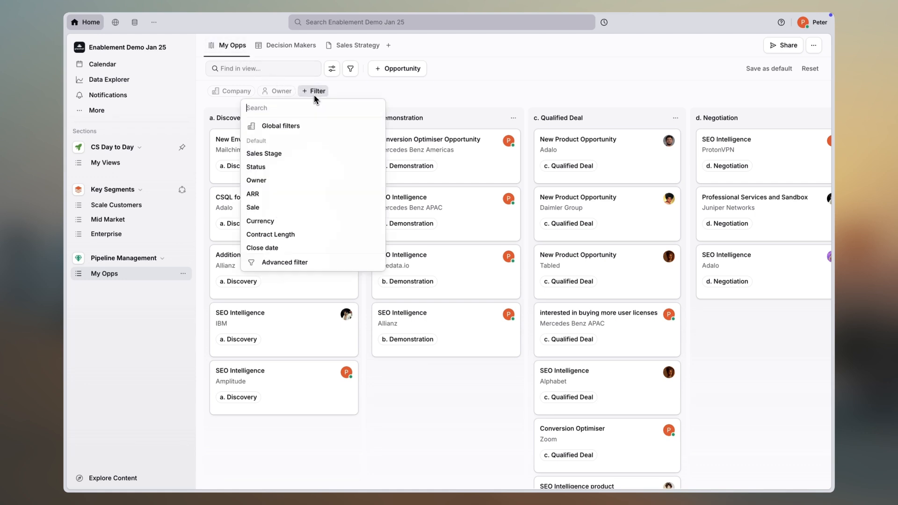
{"action": "left_click", "coordinate": [313, 126]}
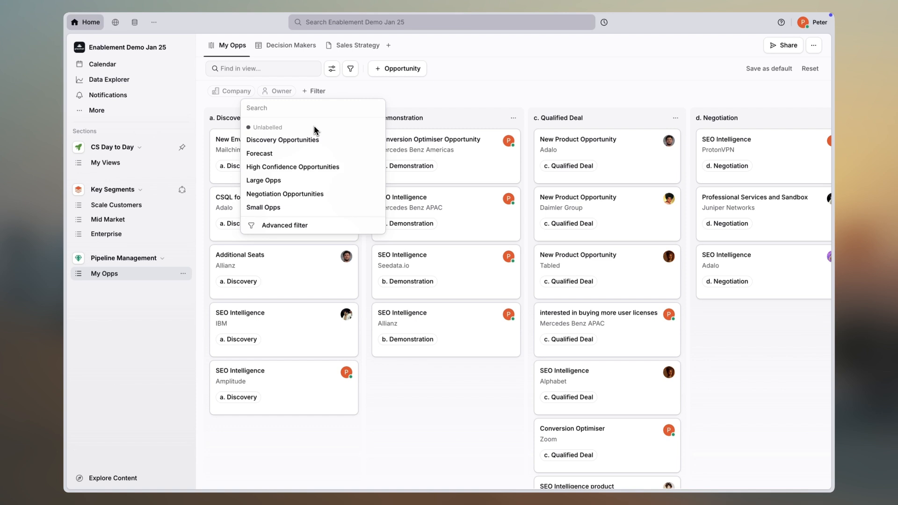
{"action": "left_click", "coordinate": [284, 182]}
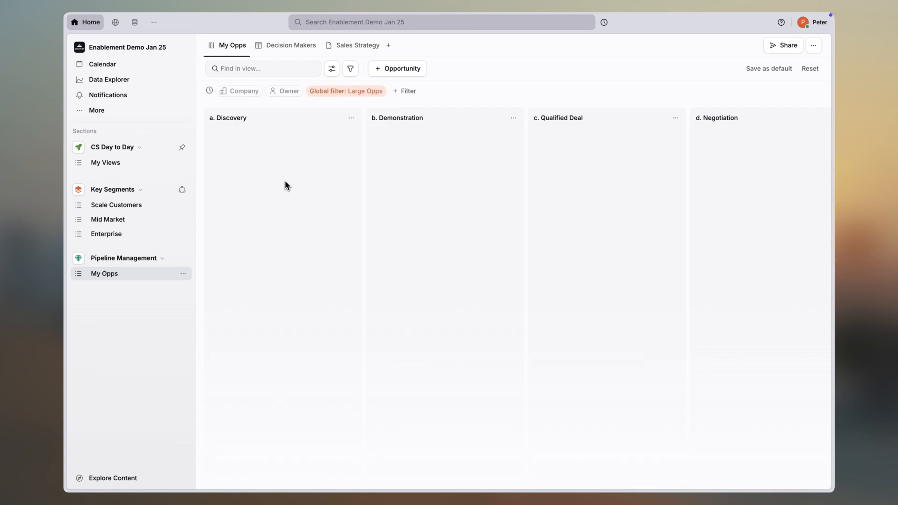
- Narrow the My Opps board with a company global filter found by searching for "ent"
{"action": "left_click", "coordinate": [250, 92]}
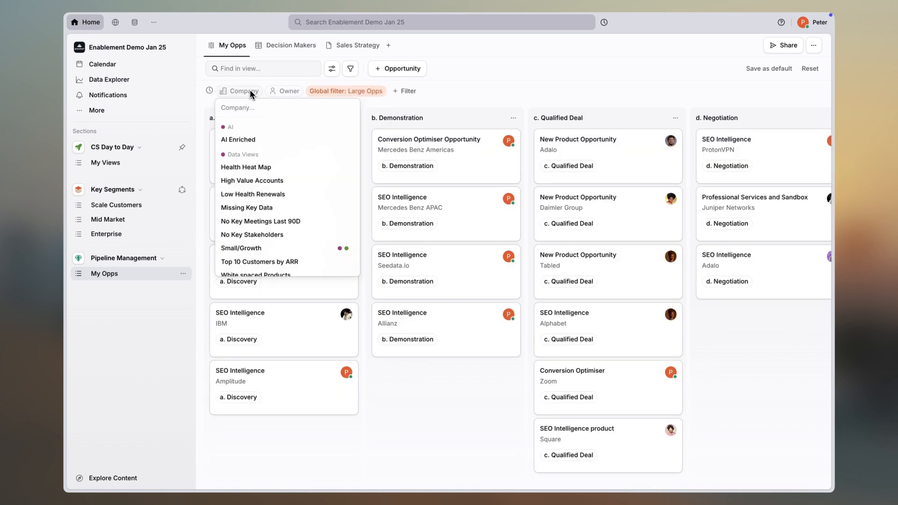
{"action": "type", "text": "ent"}
{"action": "left_click", "coordinate": [246, 167]}
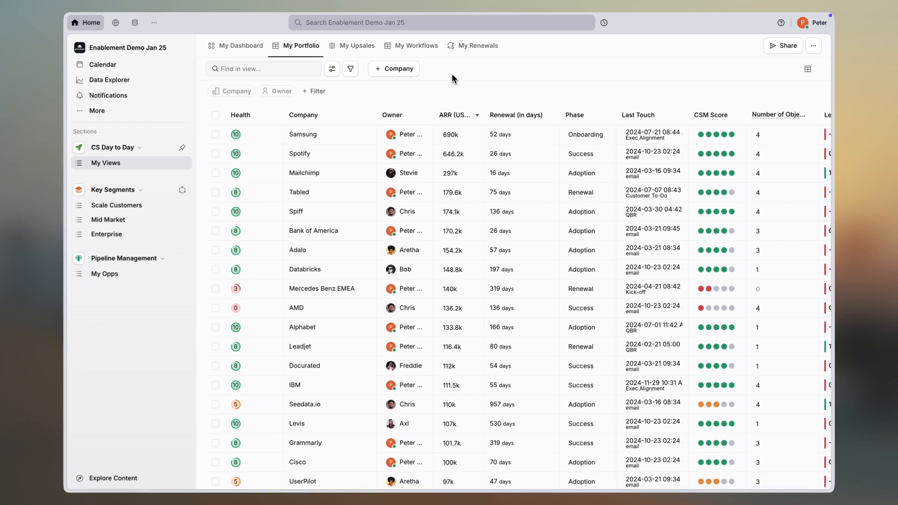
- Apply the MM Conversion Optimiser company filter to the My Portfolio view
{"action": "left_click", "coordinate": [242, 92]}
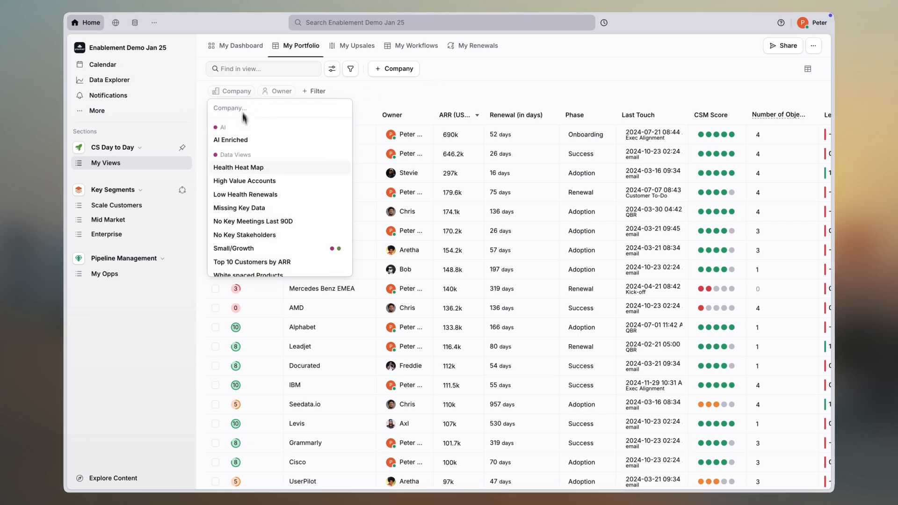
{"action": "scroll", "coordinate": [252, 215], "scroll_direction": "down", "scroll_amount": 7}
{"action": "scroll", "coordinate": [252, 214], "scroll_direction": "down", "scroll_amount": 3}
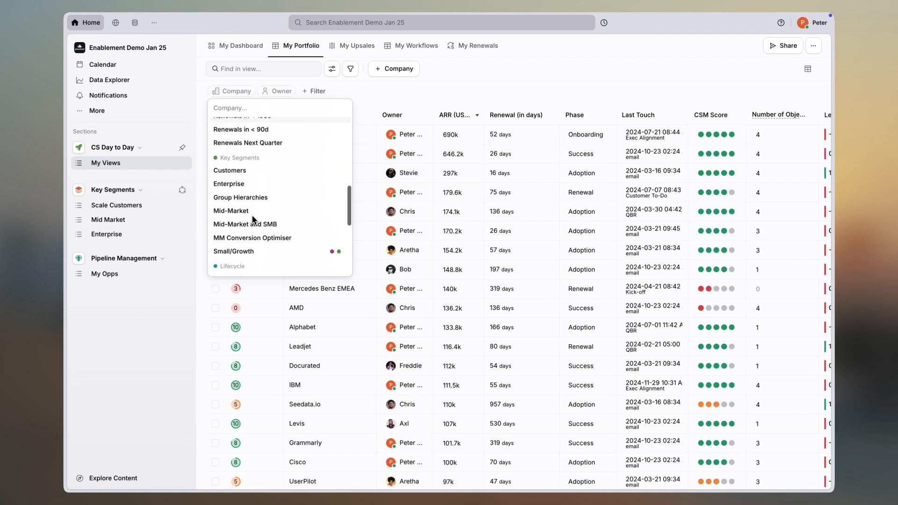
{"action": "left_click", "coordinate": [253, 231]}
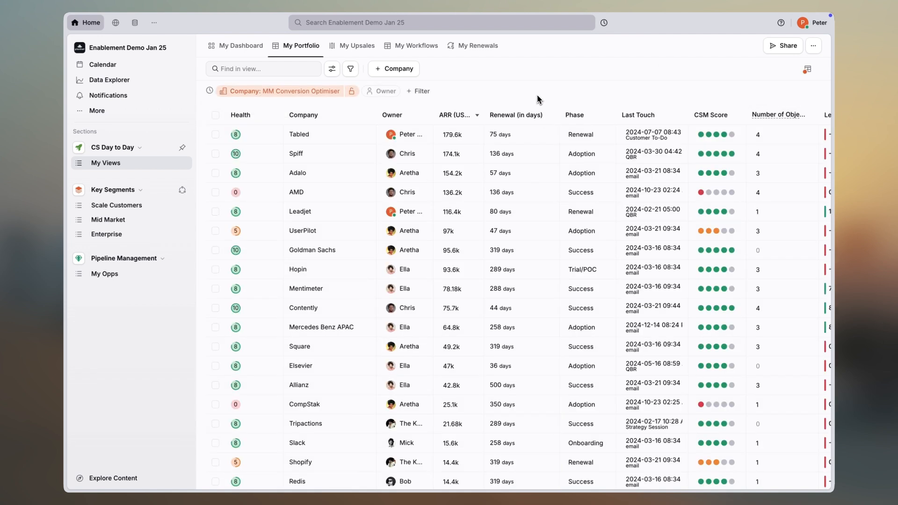
- Add the Renewals Next Quarter global filter to the My Portfolio view
{"action": "left_click", "coordinate": [421, 91]}
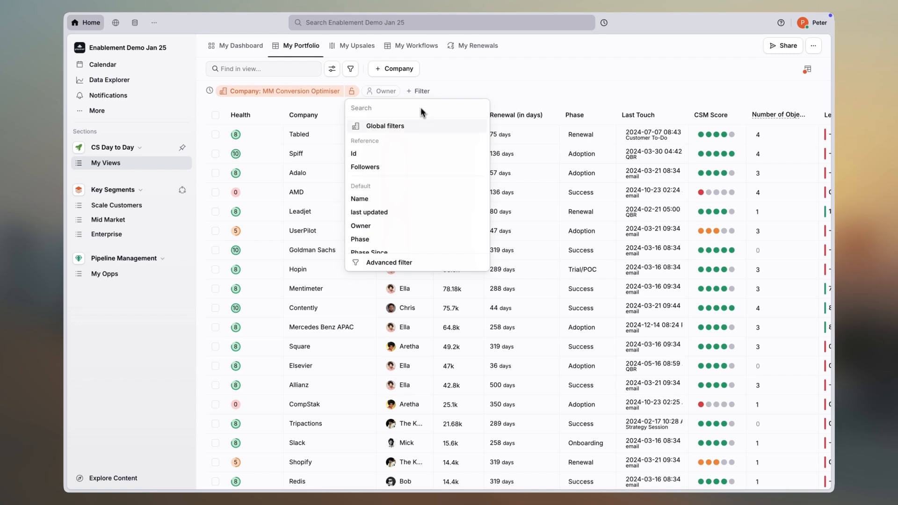
{"action": "scroll", "coordinate": [420, 131], "scroll_direction": "down", "scroll_amount": 5}
{"action": "scroll", "coordinate": [414, 209], "scroll_direction": "down", "scroll_amount": 5}
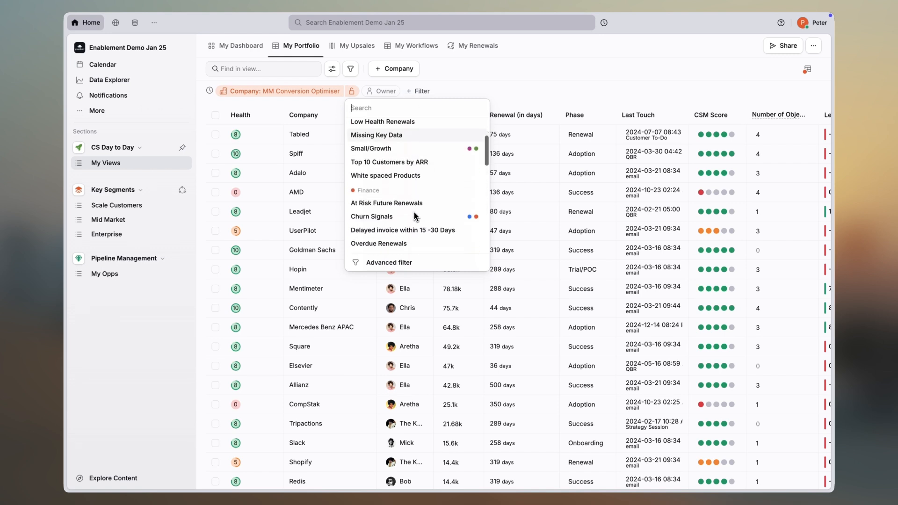
{"action": "left_click", "coordinate": [411, 240]}
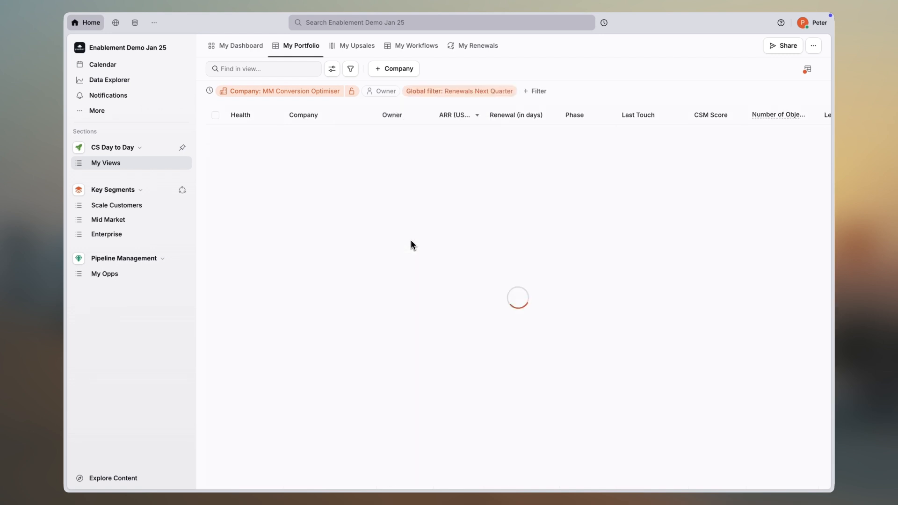
- Start an advanced filter on My Portfolio with a rule setting Id to Match By End User
{"action": "left_click", "coordinate": [538, 91]}
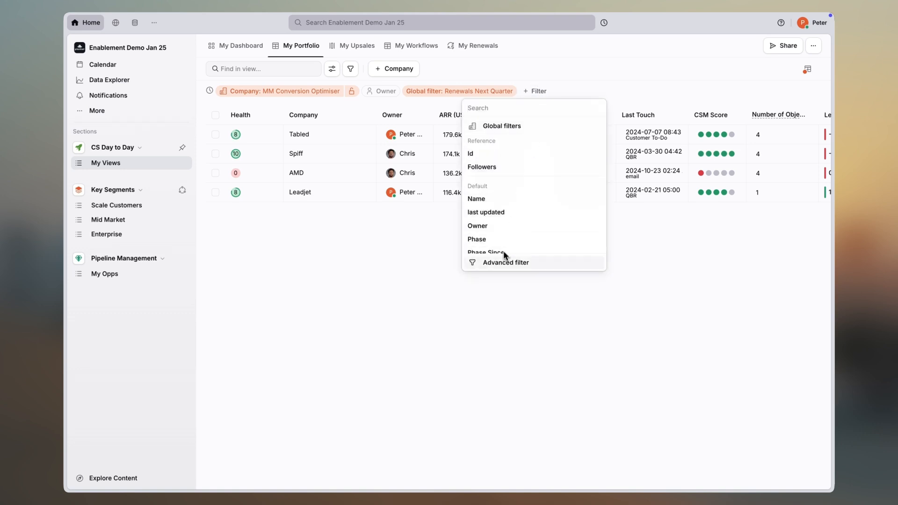
{"action": "left_click", "coordinate": [502, 264]}
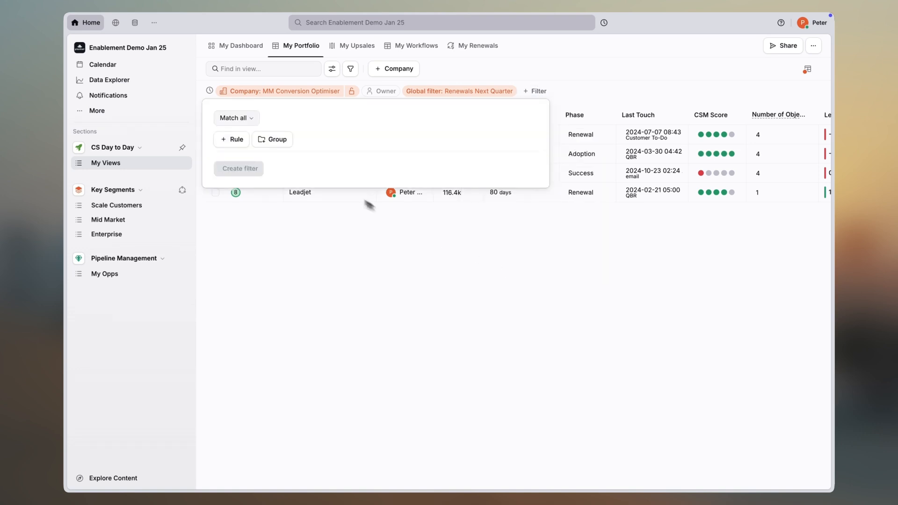
{"action": "left_click", "coordinate": [243, 141]}
{"action": "left_click", "coordinate": [258, 142]}
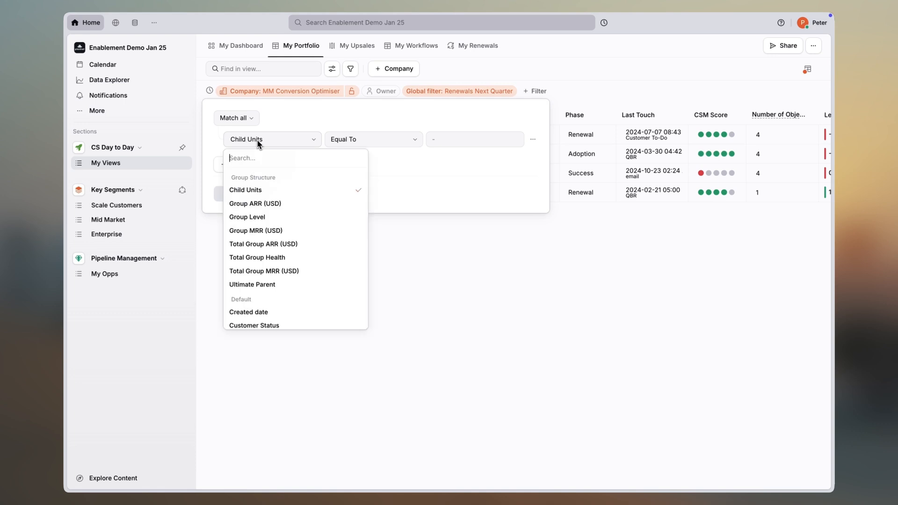
{"action": "type", "text": "id"}
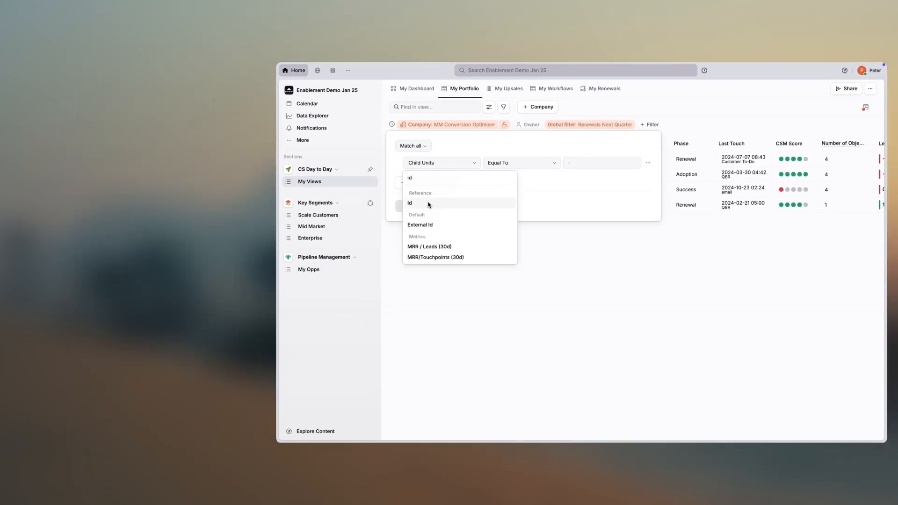
{"action": "left_click", "coordinate": [408, 200]}
{"action": "left_click", "coordinate": [510, 157]}
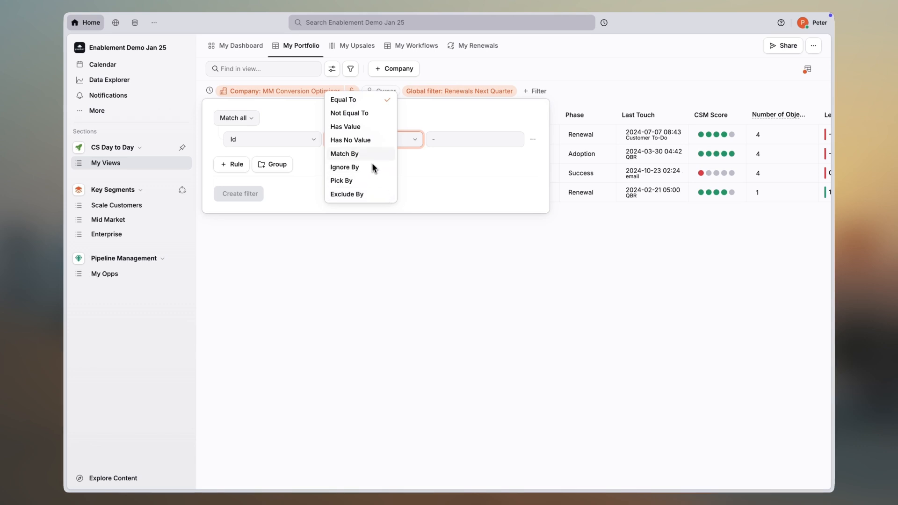
{"action": "left_click", "coordinate": [369, 158]}
{"action": "left_click", "coordinate": [482, 143]}
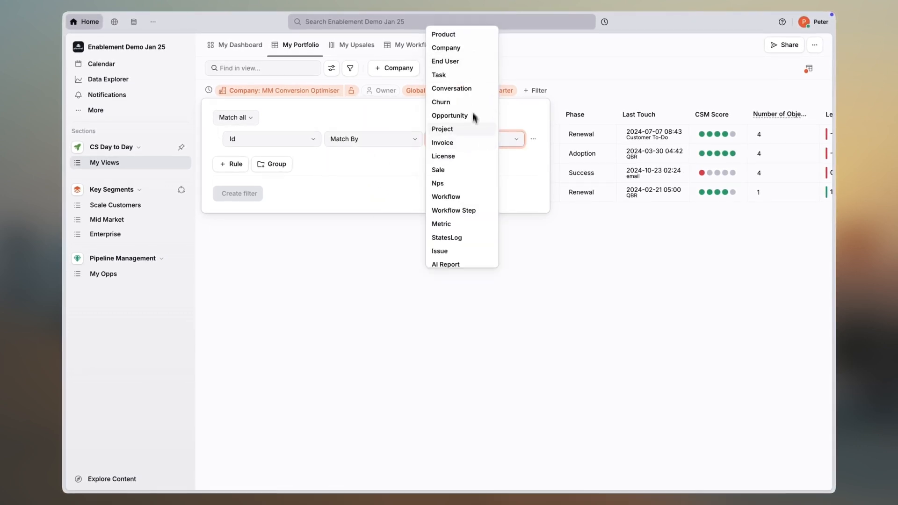
{"action": "left_click", "coordinate": [468, 61]}
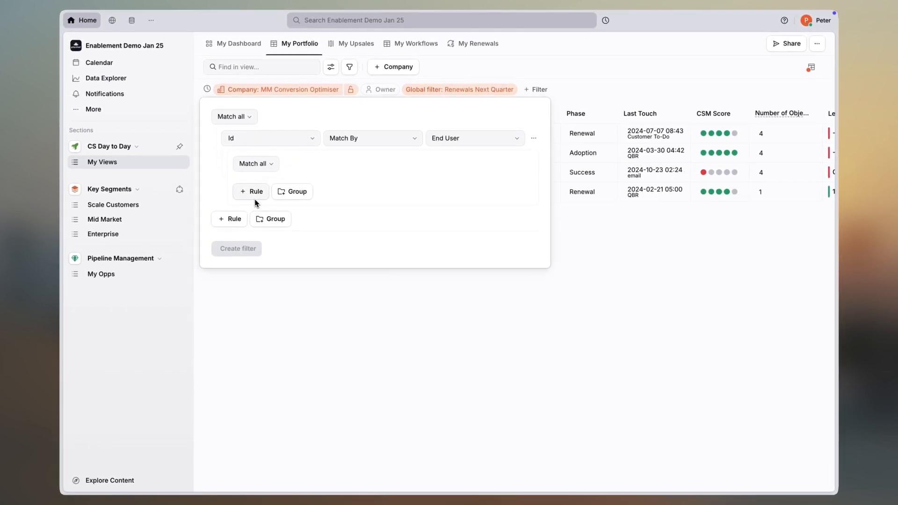
- Add a nested End User rule with User Type None Of Exec Sponsor and create the filter
{"action": "left_click", "coordinate": [255, 197]}
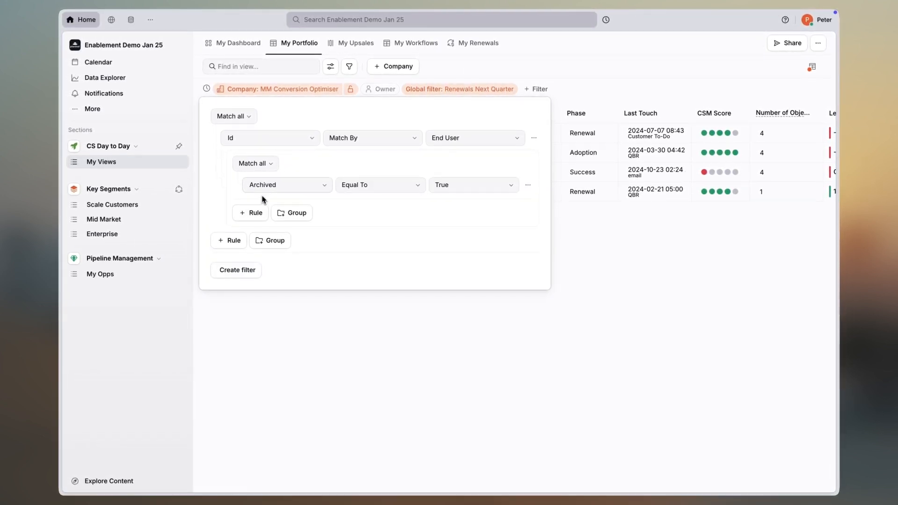
{"action": "left_click", "coordinate": [263, 188]}
{"action": "type", "text": "typ"}
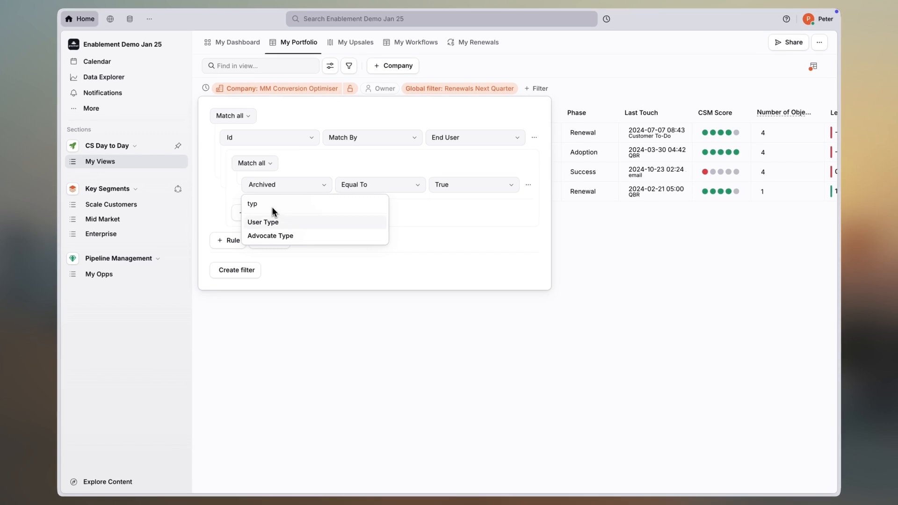
{"action": "left_click", "coordinate": [277, 221]}
{"action": "left_click", "coordinate": [396, 185]}
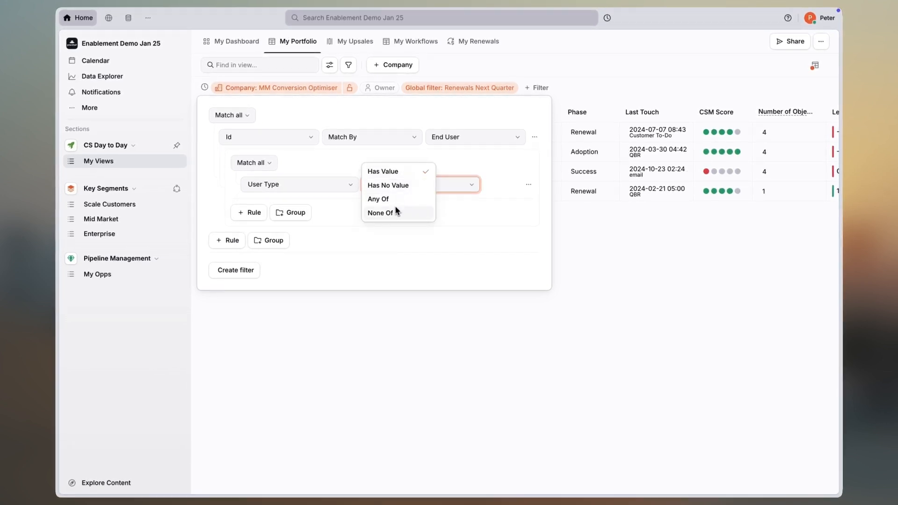
{"action": "left_click", "coordinate": [397, 212]}
{"action": "left_click", "coordinate": [454, 187]}
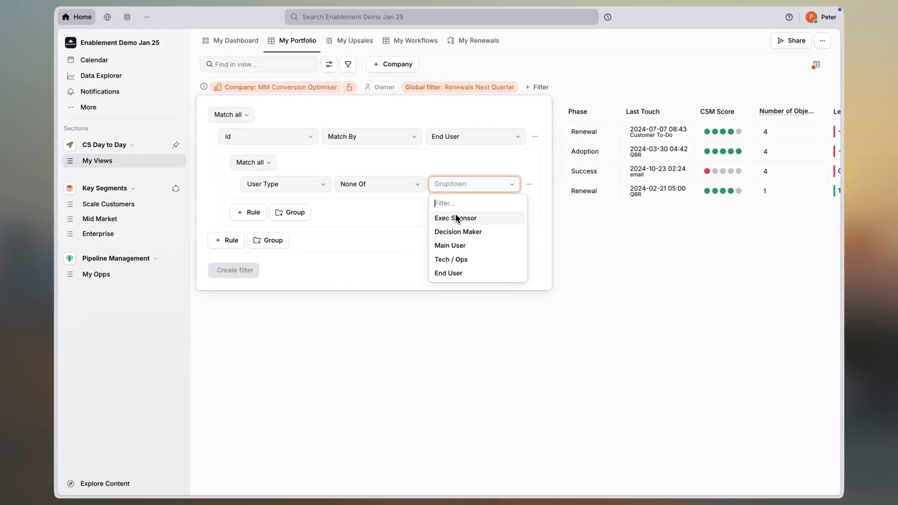
{"action": "left_click", "coordinate": [456, 218]}
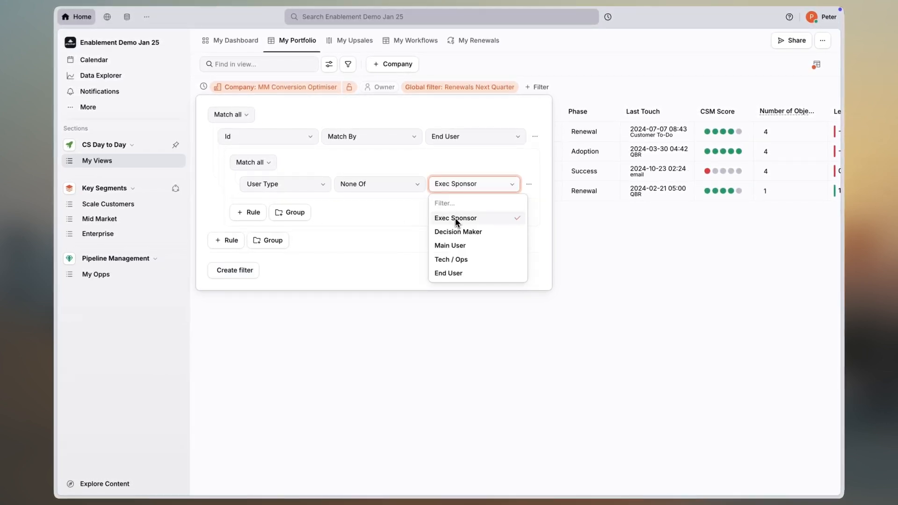
{"action": "left_click", "coordinate": [242, 269]}
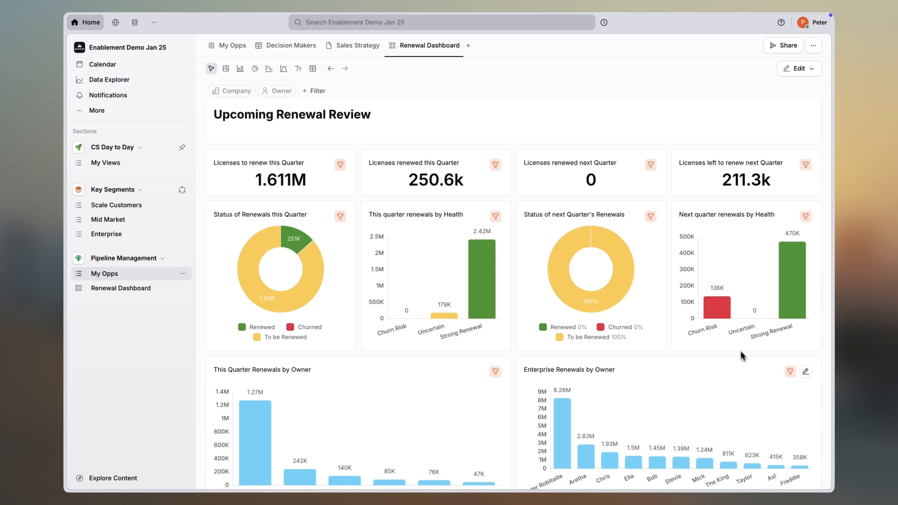
- Check the company filter on the Enterprise Renewals by Owner chart and save its filter settings
{"action": "left_click", "coordinate": [790, 372]}
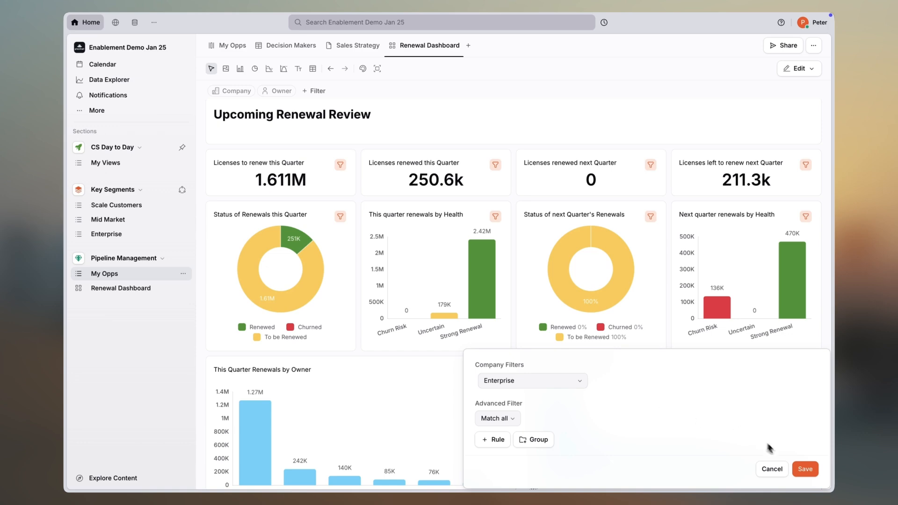
{"action": "left_click", "coordinate": [805, 469]}
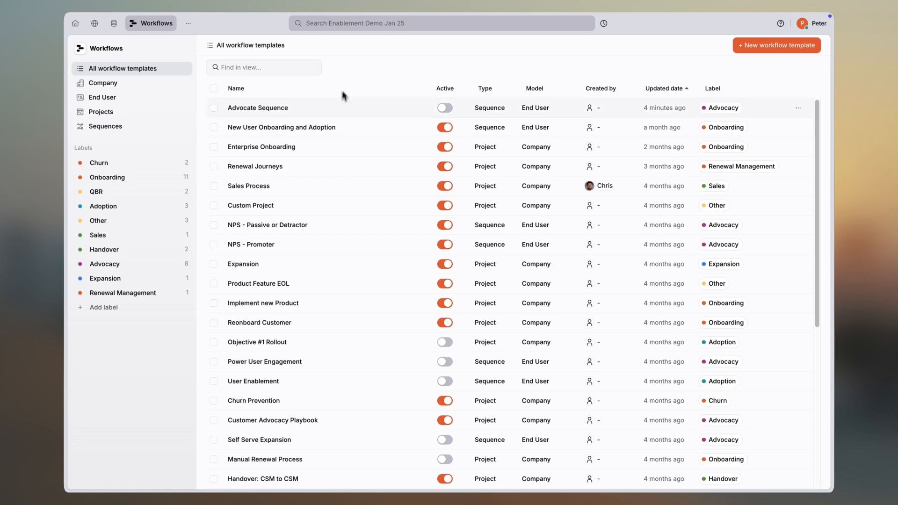
- Examine the entry criteria of the Renewal Journeys and NPS - Promoter workflow templates
{"action": "left_click", "coordinate": [269, 173]}
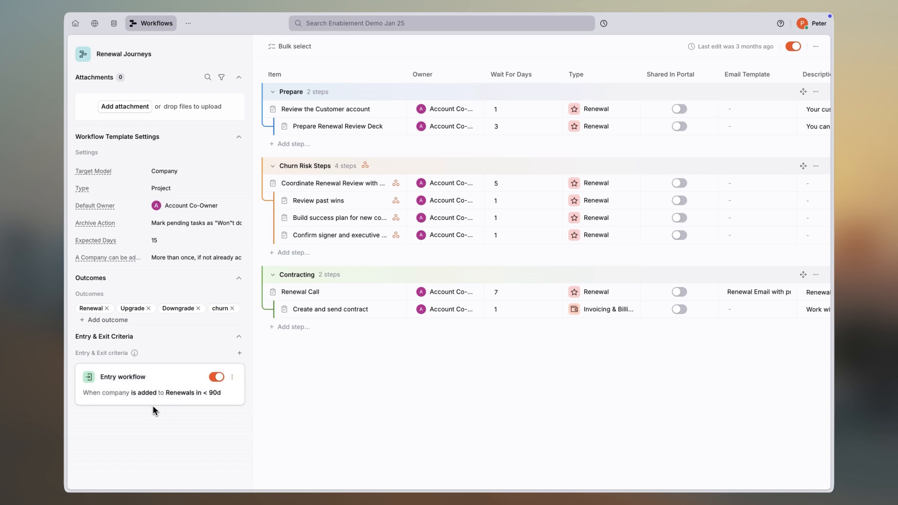
{"action": "key", "text": "Escape"}
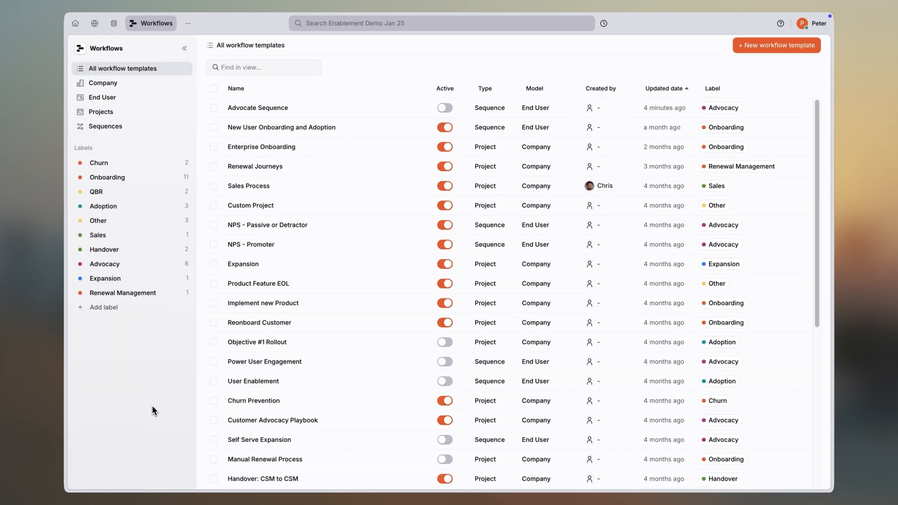
{"action": "left_click", "coordinate": [257, 248]}
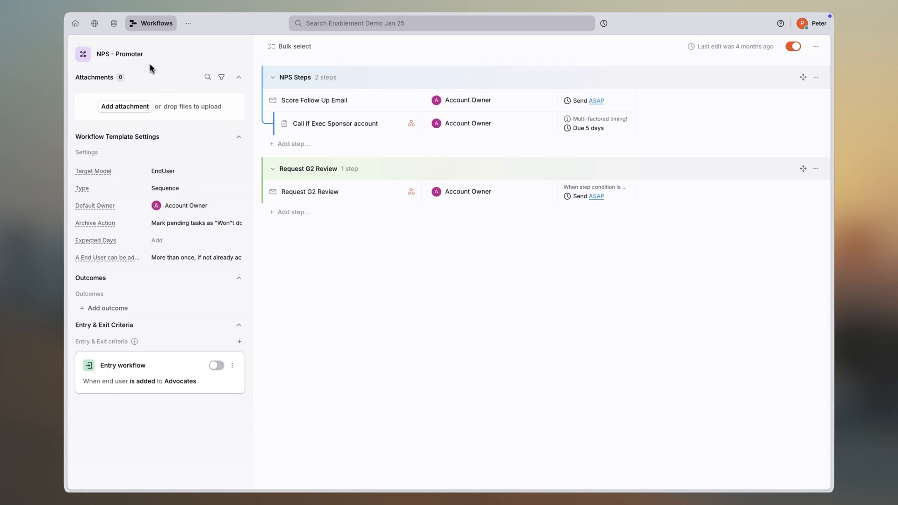